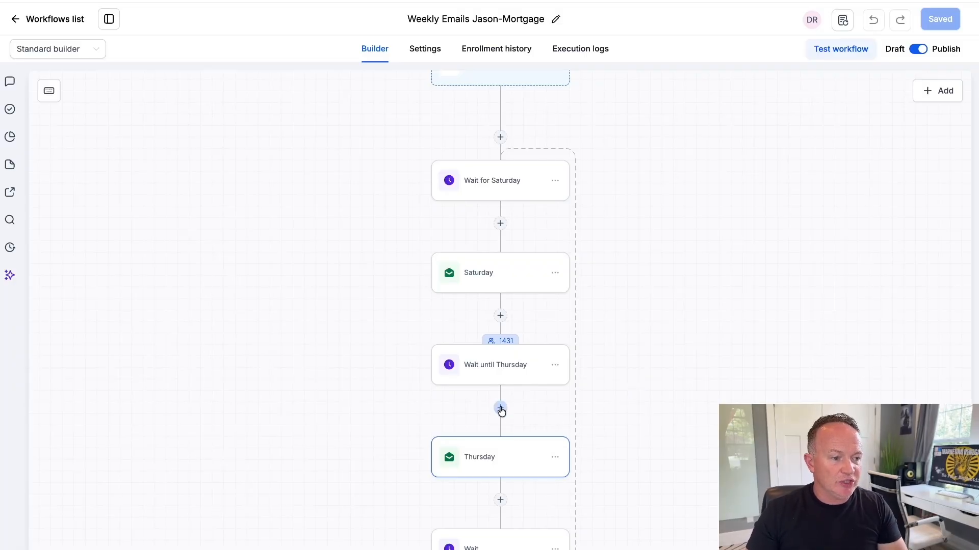
Open the Thursday email action of the workflow and go to its message settings.
click(476, 461)
scroll(816, 306, down, 3)
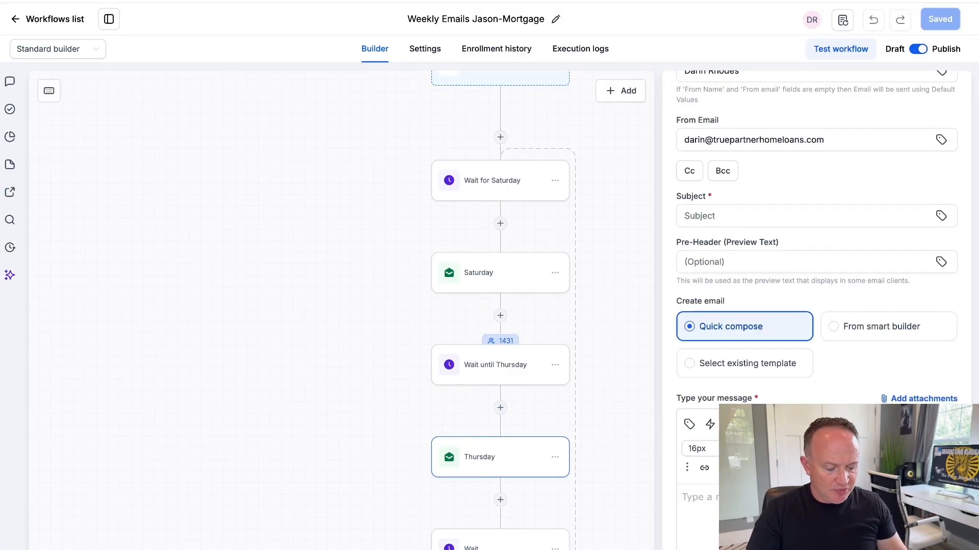
Draft a quick-compose message with a short greeting and a second line starting "Here's a".
text(Hey the)
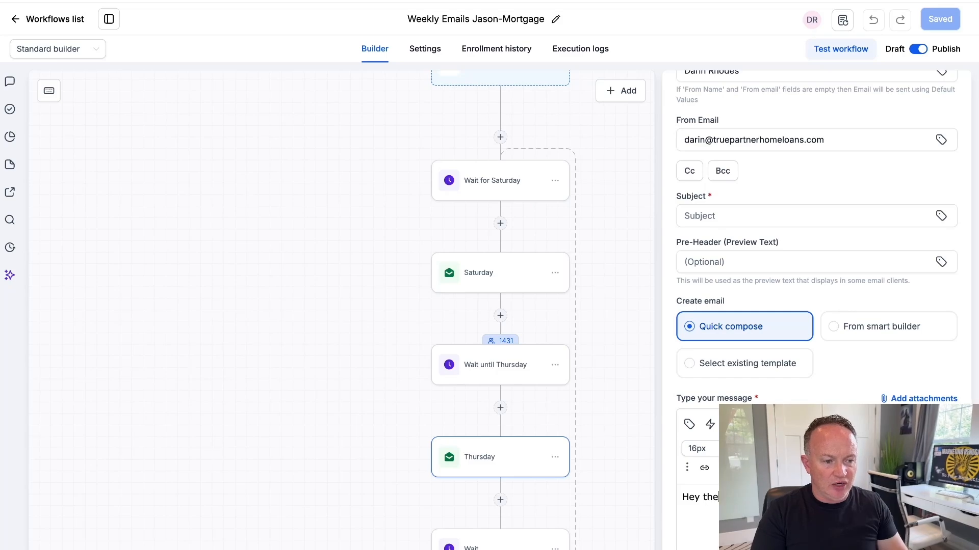
text(HEre)
key(BackSpace)
key(BackSpace)
key(BackSpace)
text(e're)
key(BackSpace)
key(BackSpace)
text(re's a)
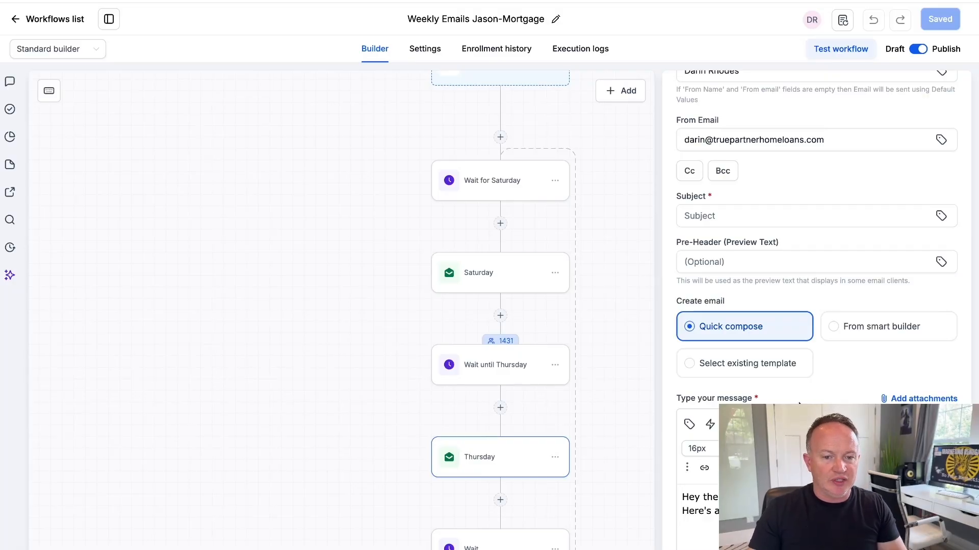
Use the existing Mortgage Newsletter, Thursday template for the email, enable its sync option and save the action.
click(751, 370)
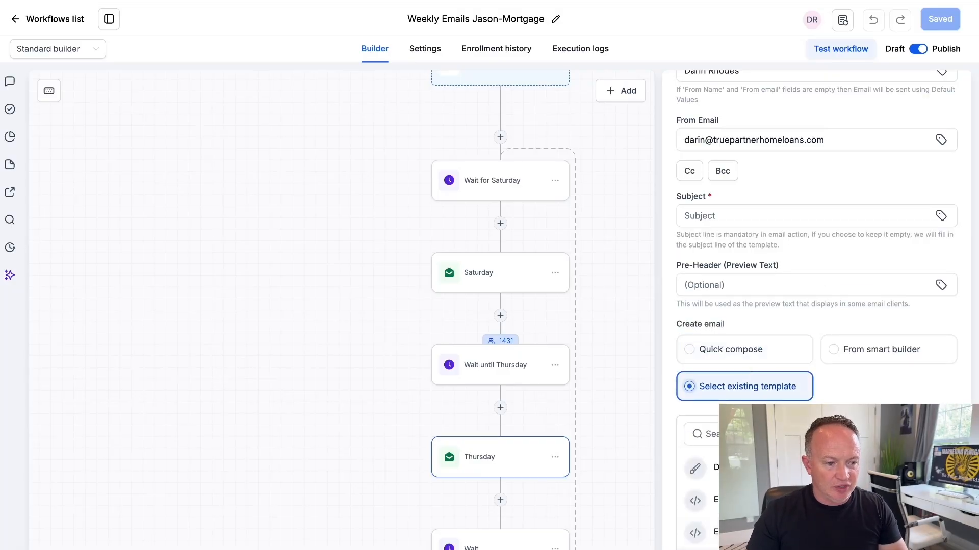
scroll(816, 495, down, 6)
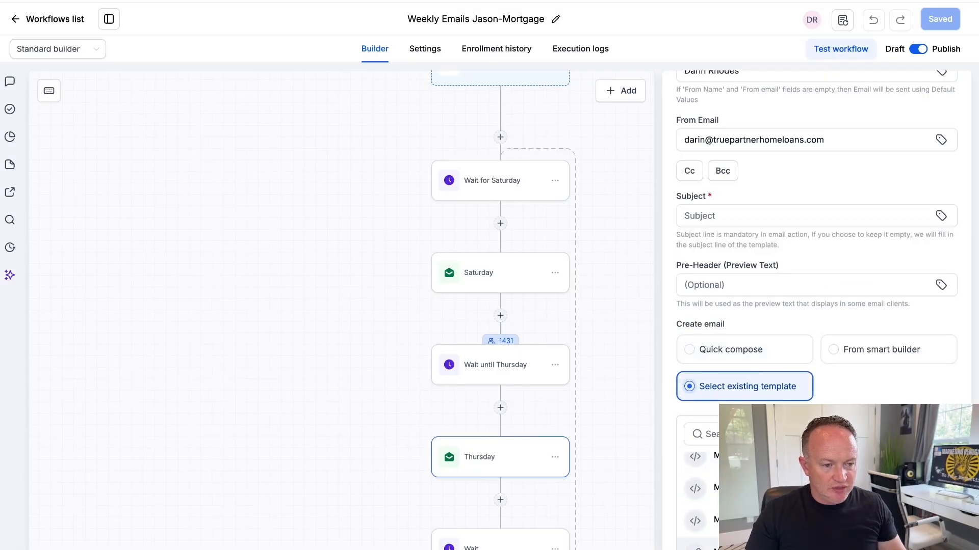
click(754, 529)
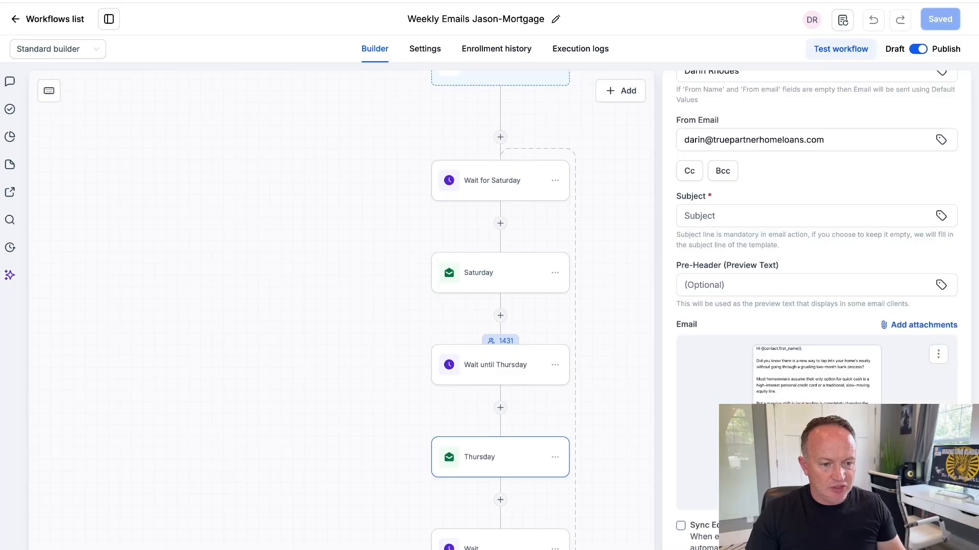
click(681, 526)
click(580, 484)
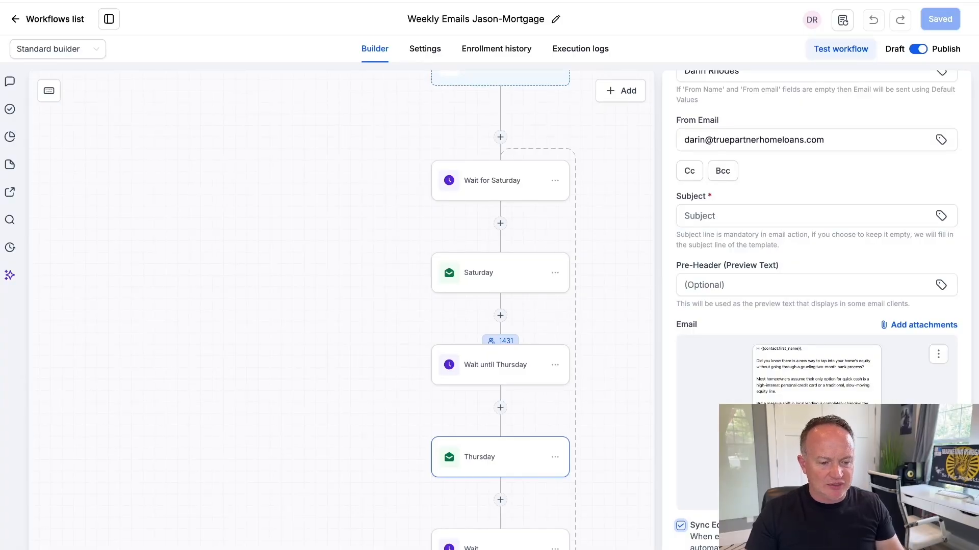
click(928, 540)
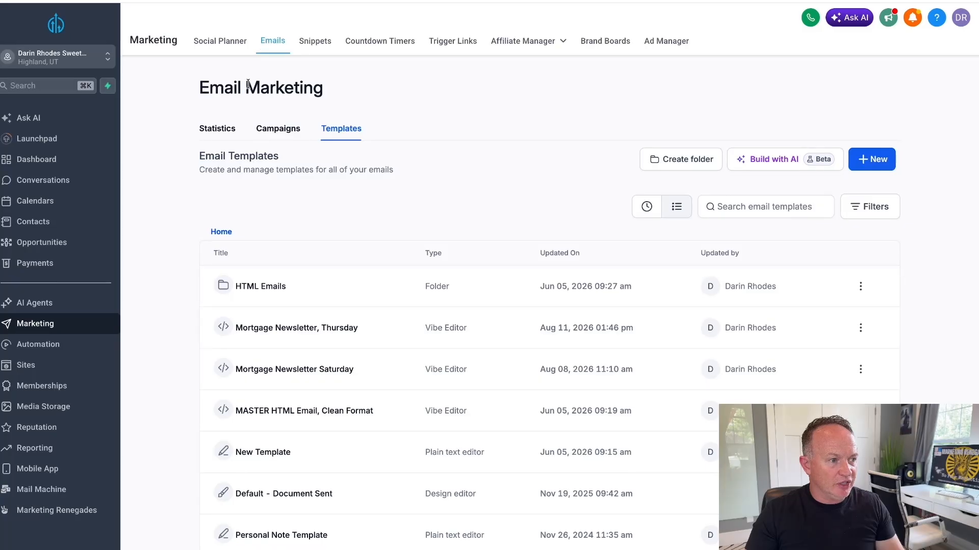
Open the Mortgage Newsletter, Thursday template from the email templates list and look through its HTML code.
click(324, 331)
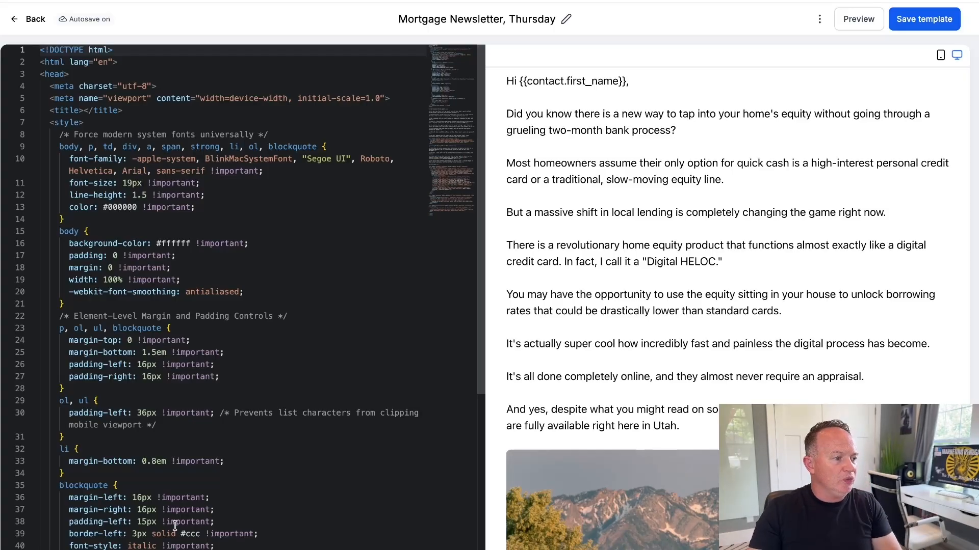
scroll(174, 526, down, 15)
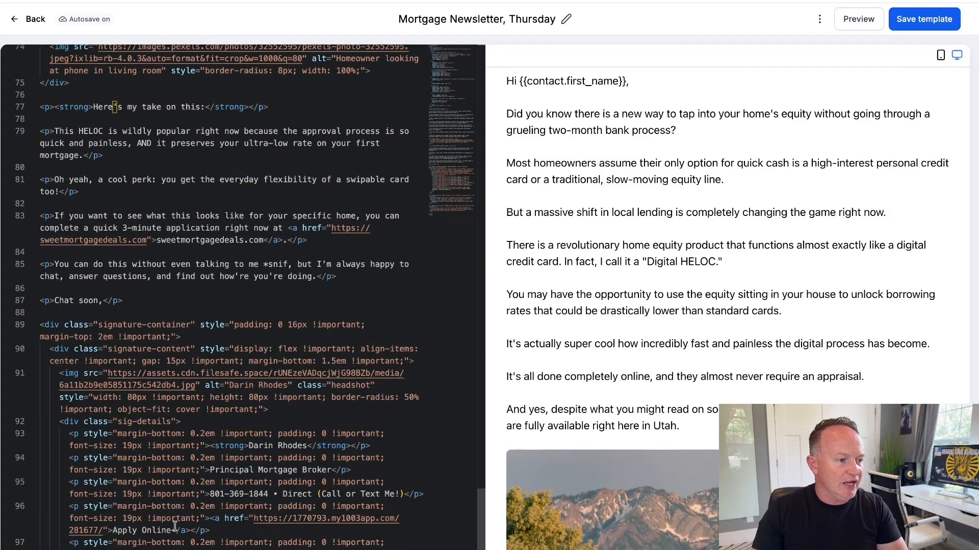
scroll(175, 526, up, 15)
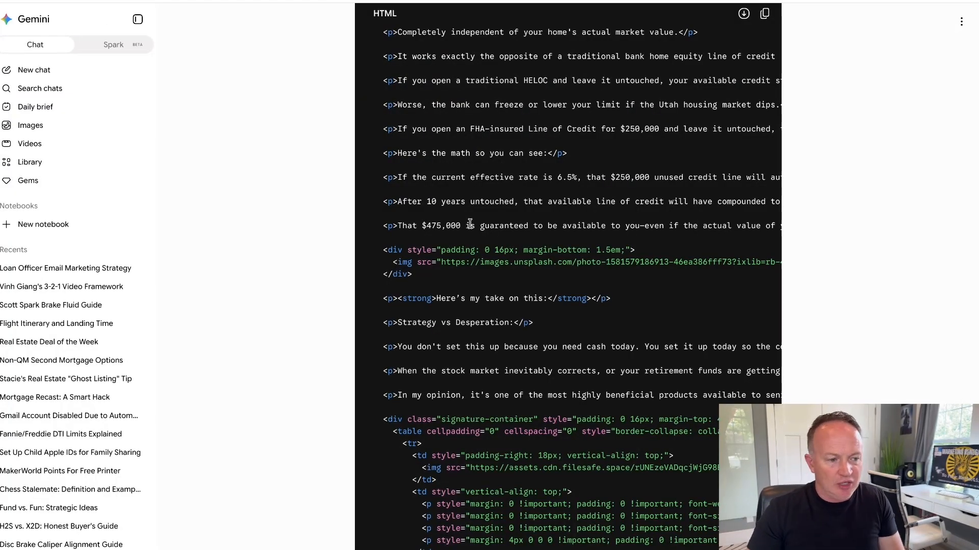
Switch to Gemini and examine the newsletter's generated HTML code, subject lines and original copy request.
scroll(470, 225, up, 3)
scroll(470, 228, up, 12)
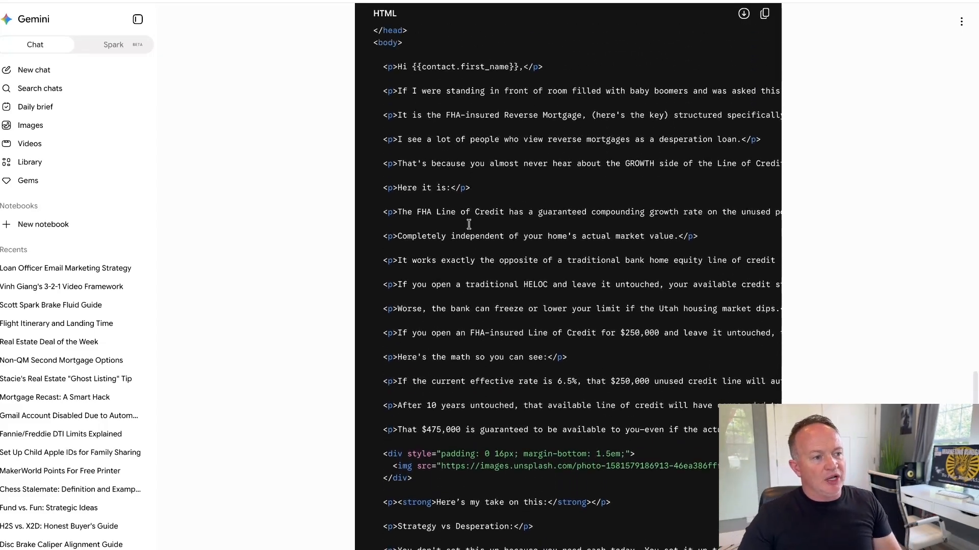
scroll(472, 226, up, 4)
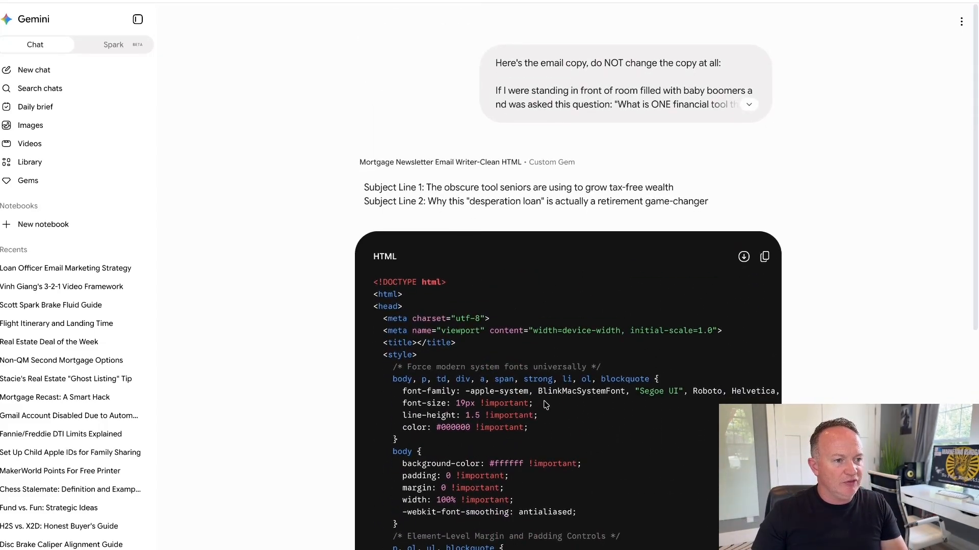
scroll(546, 404, down, 15)
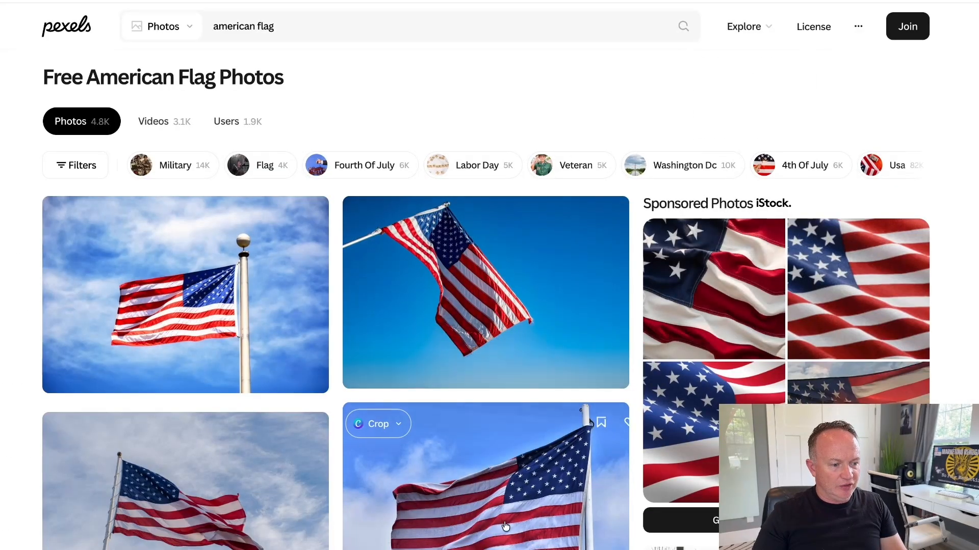
Browse the American flag photos on Pexels and copy the image link of the flag against a cloudy sky.
scroll(485, 306, down, 7)
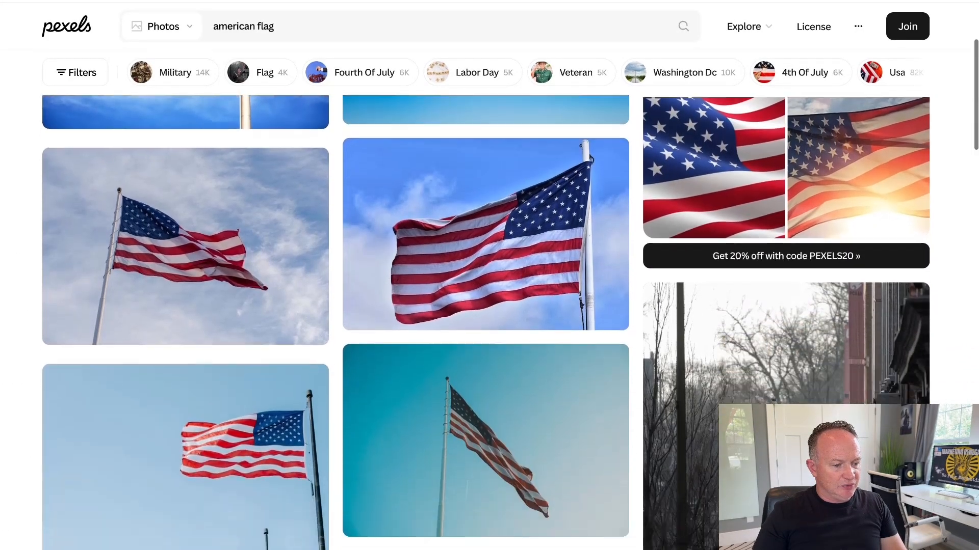
scroll(578, 541, down, 2)
scroll(578, 540, up, 10)
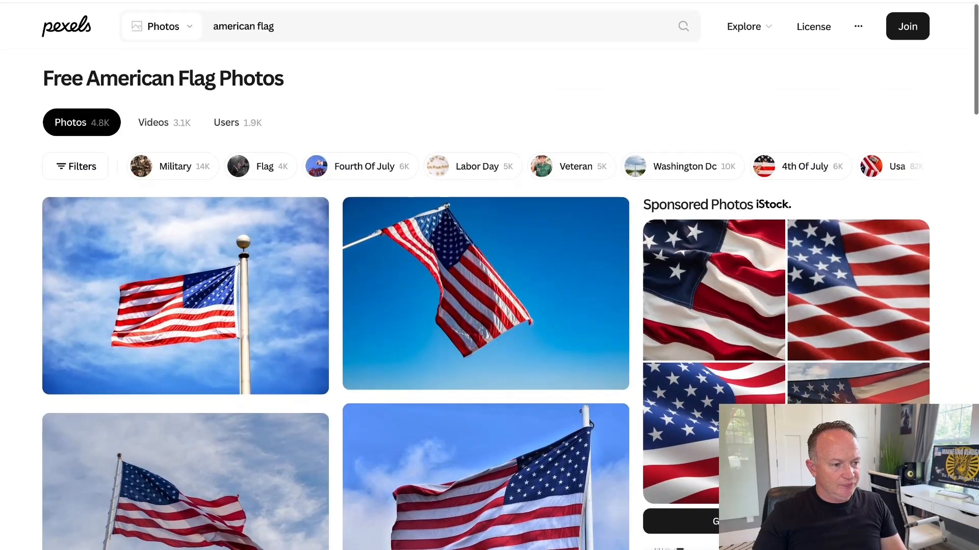
click(223, 510)
right_click(353, 445)
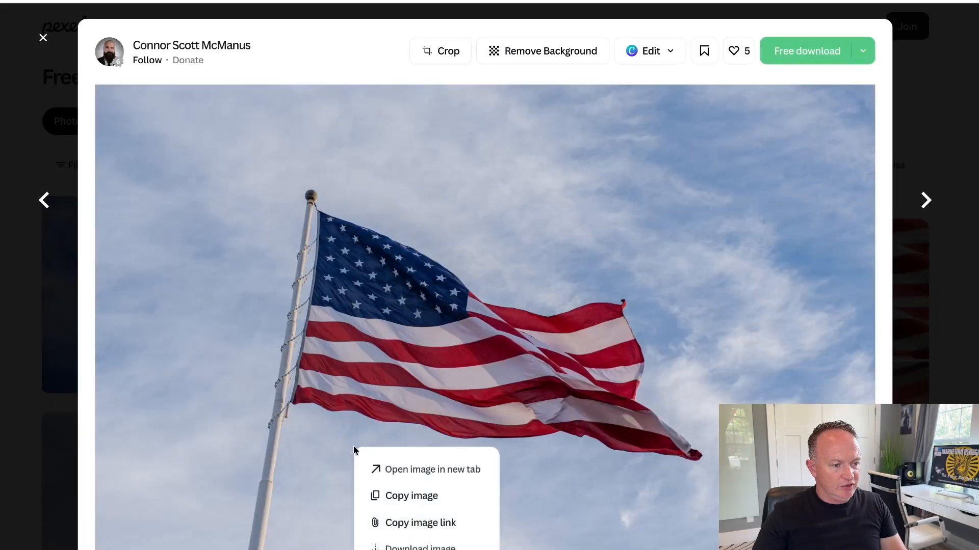
click(415, 523)
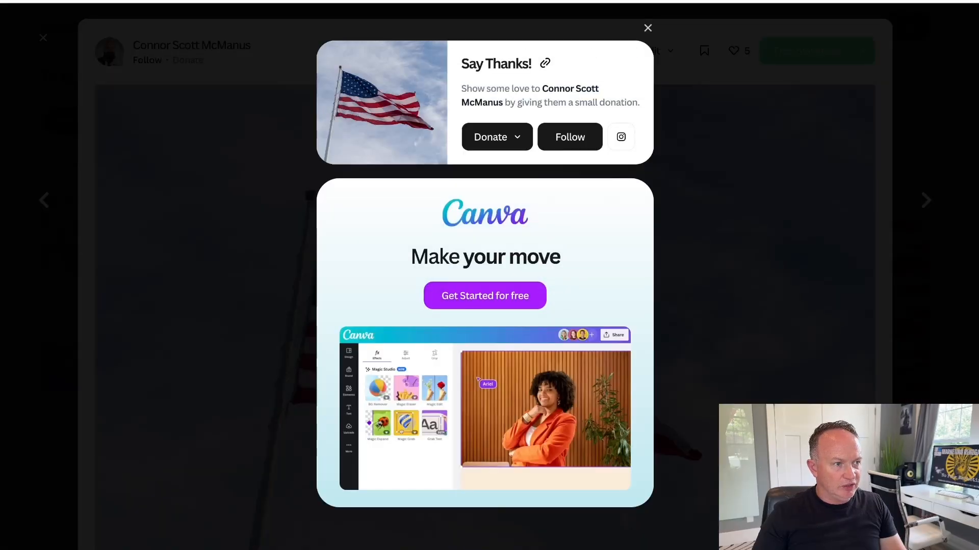
Ask Gemini to write the email again in a friendly, neighborly voice, using the copied Pexels image URL for the image.
click(397, 1)
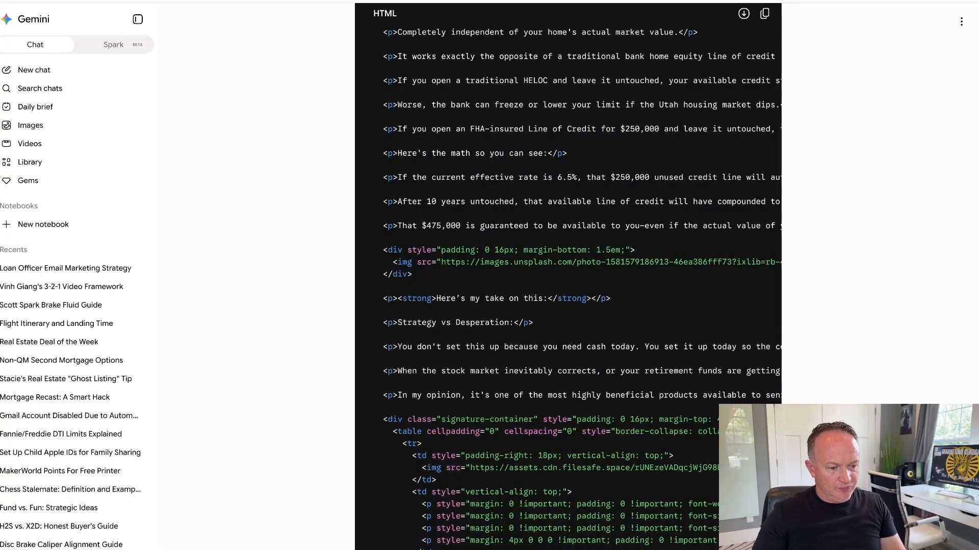
key(Return)
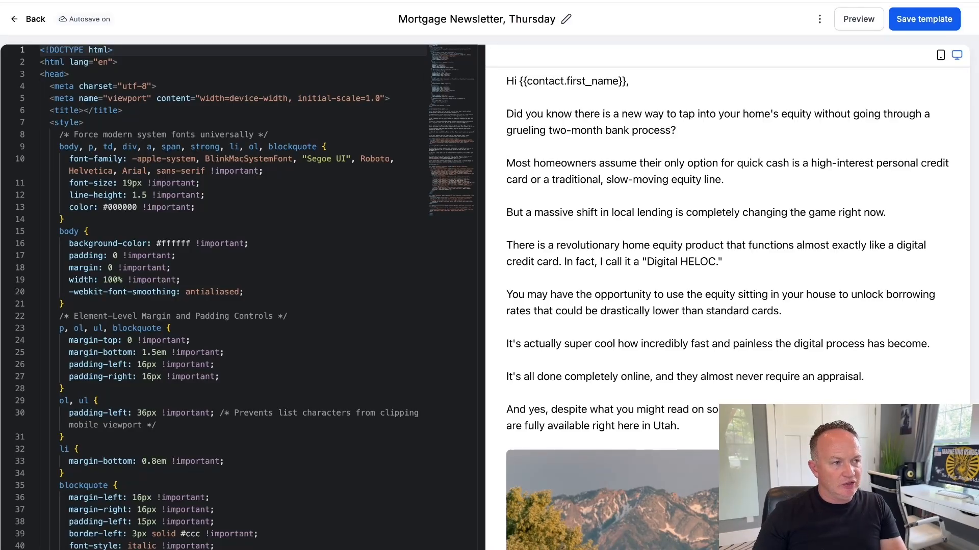
Review the rewritten newsletter's subject lines and HTML code in Gemini.
scroll(563, 304, down, 1)
scroll(563, 304, up, 1)
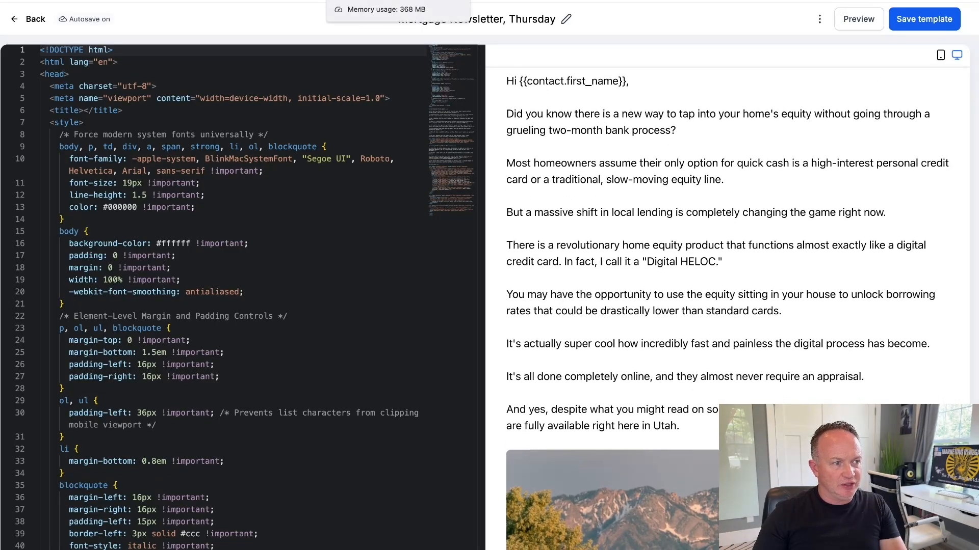
click(365, 1)
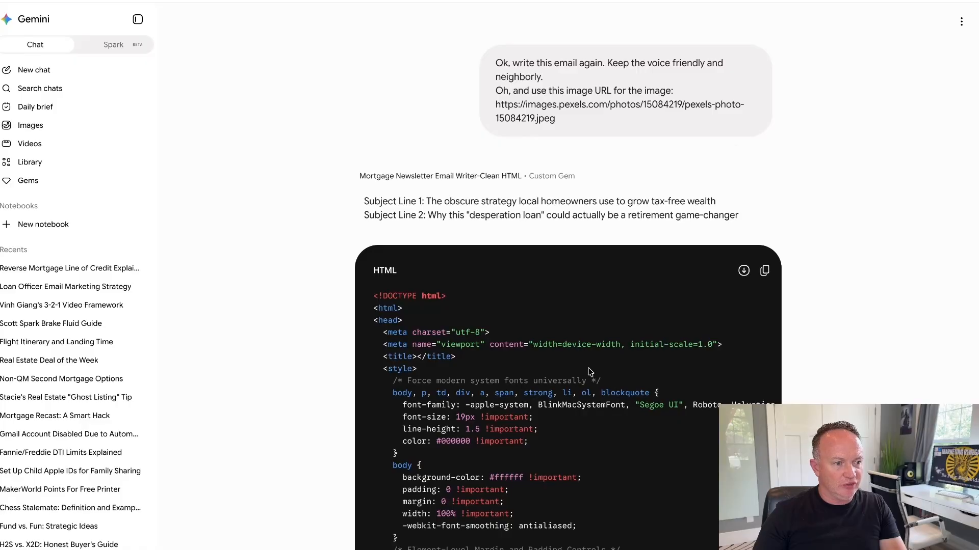
scroll(586, 368, down, 15)
scroll(587, 368, up, 10)
scroll(587, 368, down, 15)
scroll(588, 371, up, 20)
scroll(588, 372, down, 1)
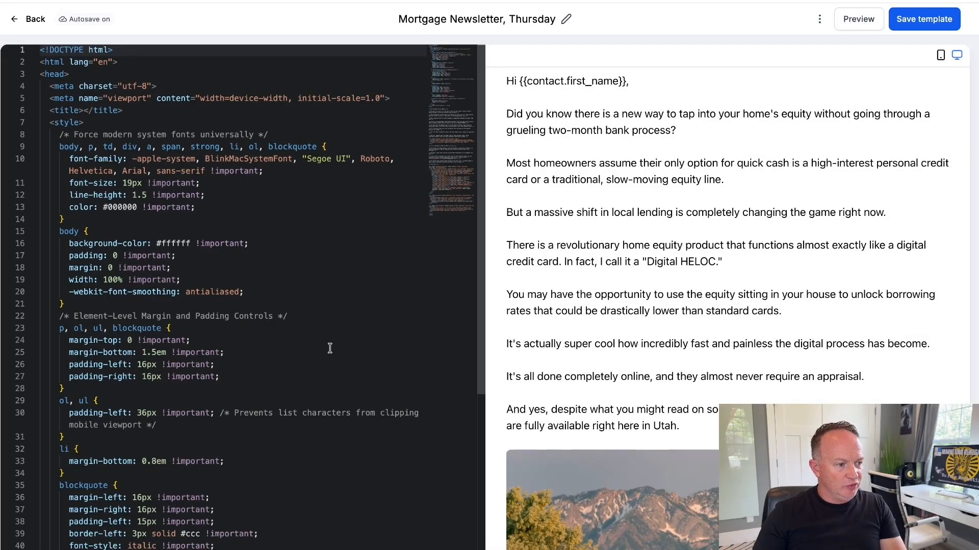
Replace all the HTML code in the Mortgage Newsletter, Thursday template with the rewritten code from Gemini.
click(329, 347)
key(ctrl+a)
key(BackSpace)
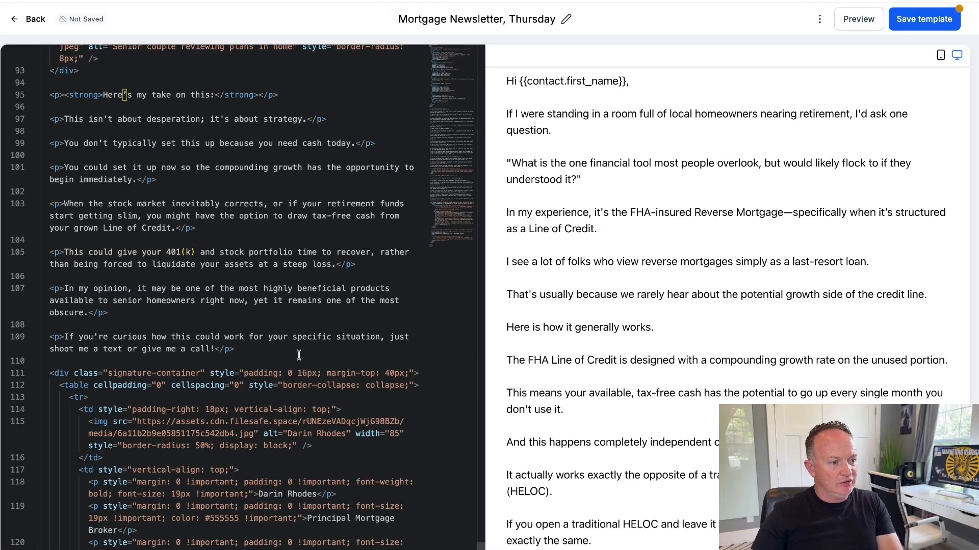
Check the rendered newsletter text and flag image in the preview, and save the template.
scroll(669, 424, down, 8)
scroll(668, 424, down, 6)
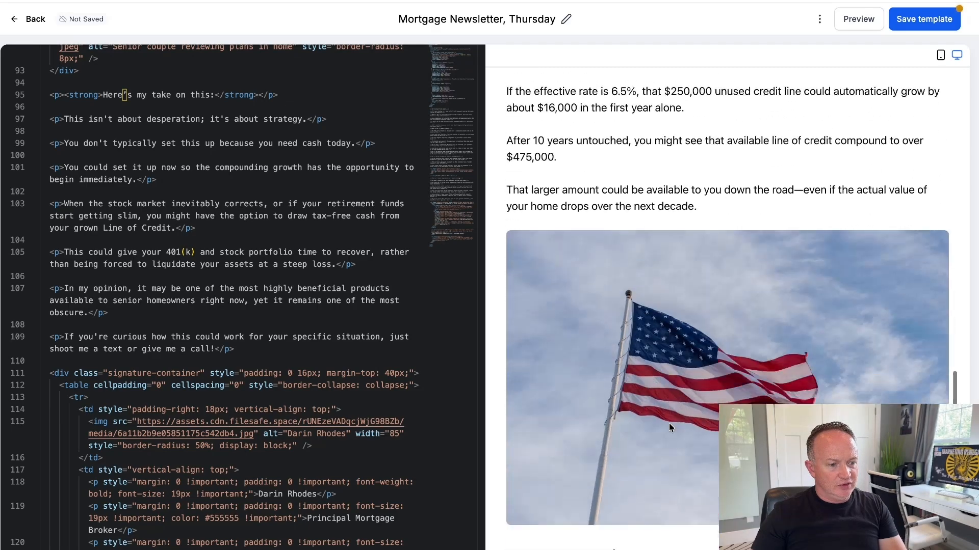
scroll(668, 423, up, 12)
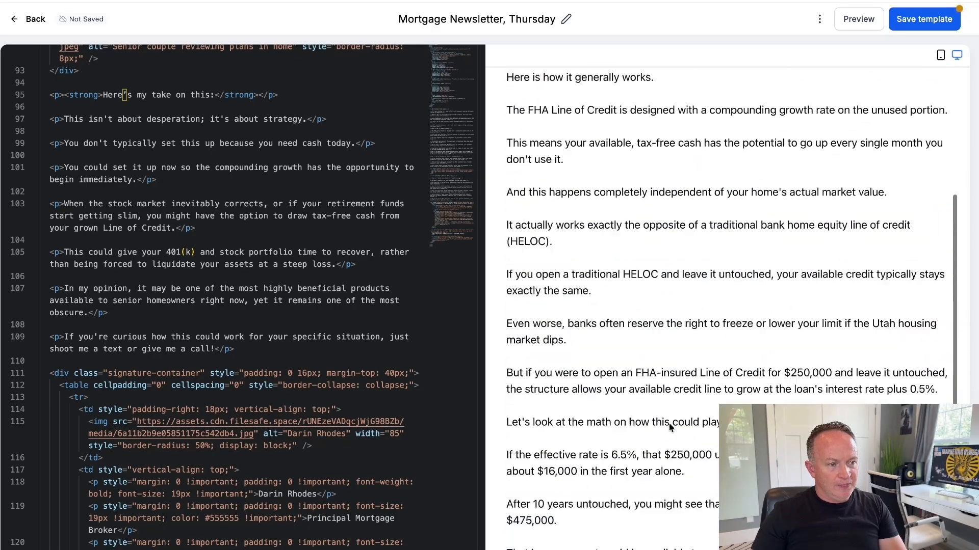
scroll(620, 273, down, 12)
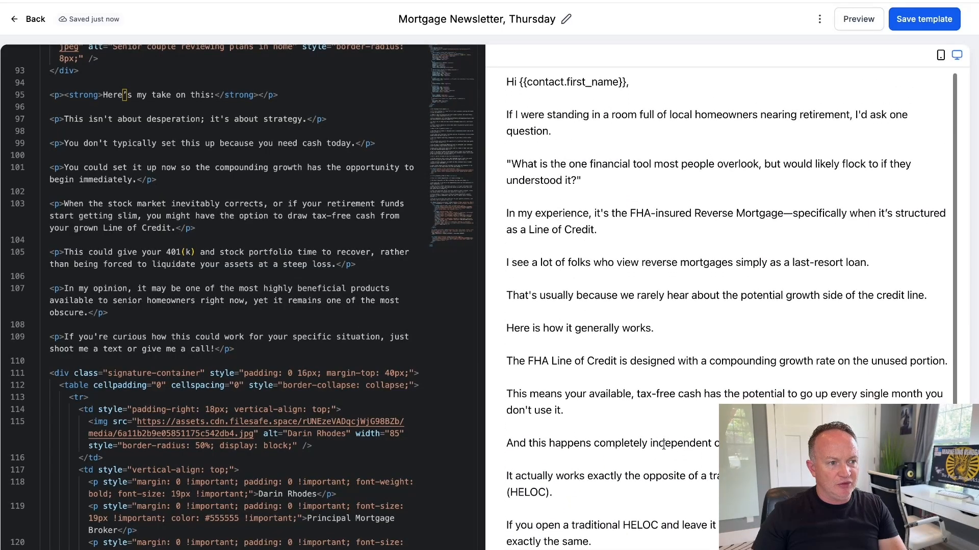
click(943, 28)
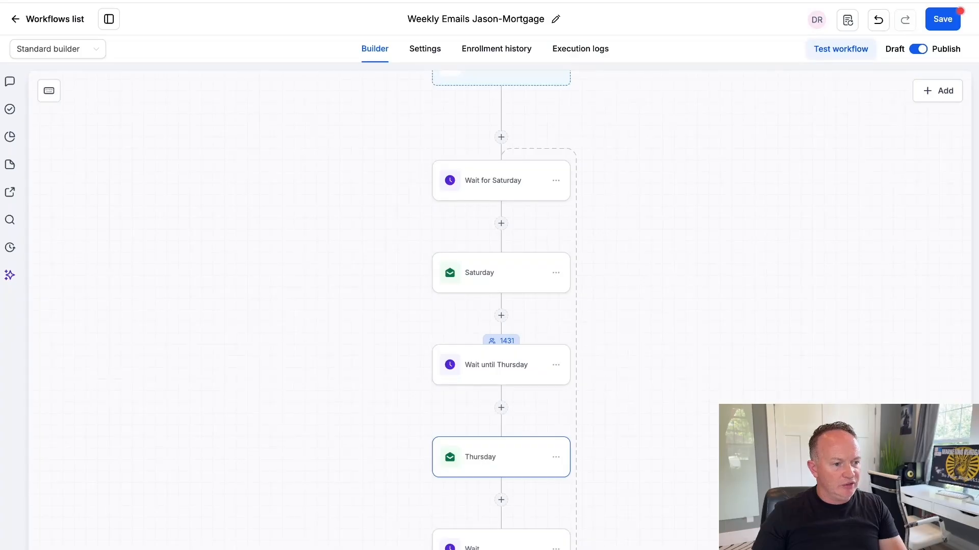
Check the template preview in the workflow's Thursday email action, close the action and save the workflow.
click(517, 472)
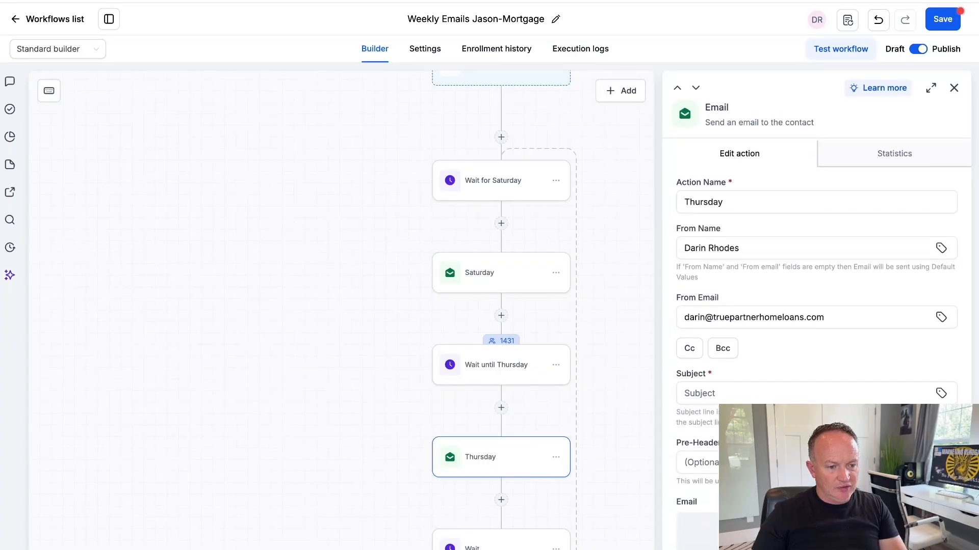
scroll(817, 311, down, 4)
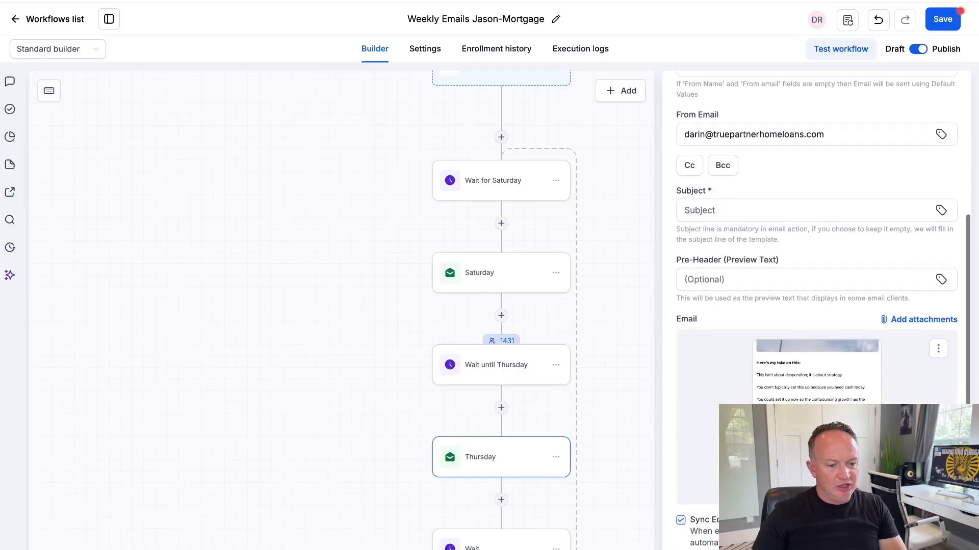
key(Escape)
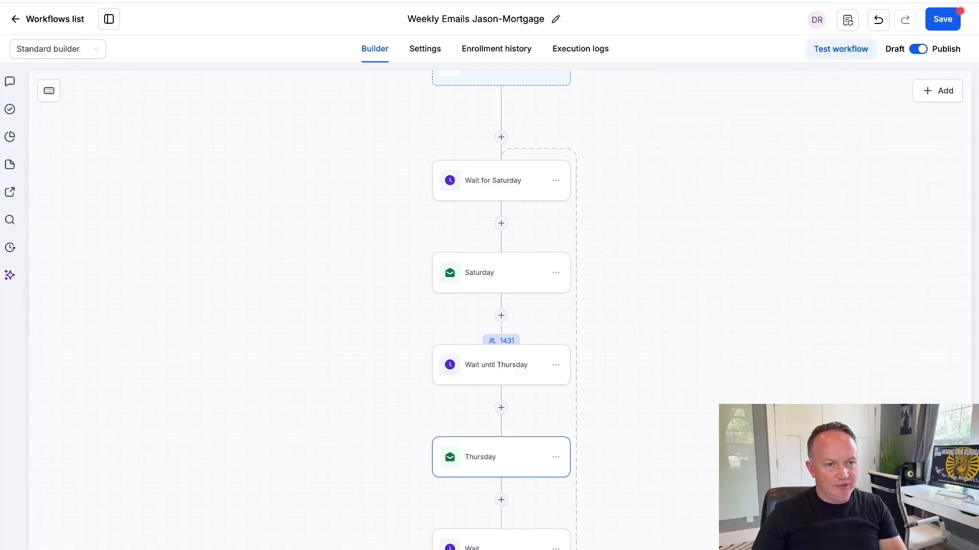
click(942, 18)
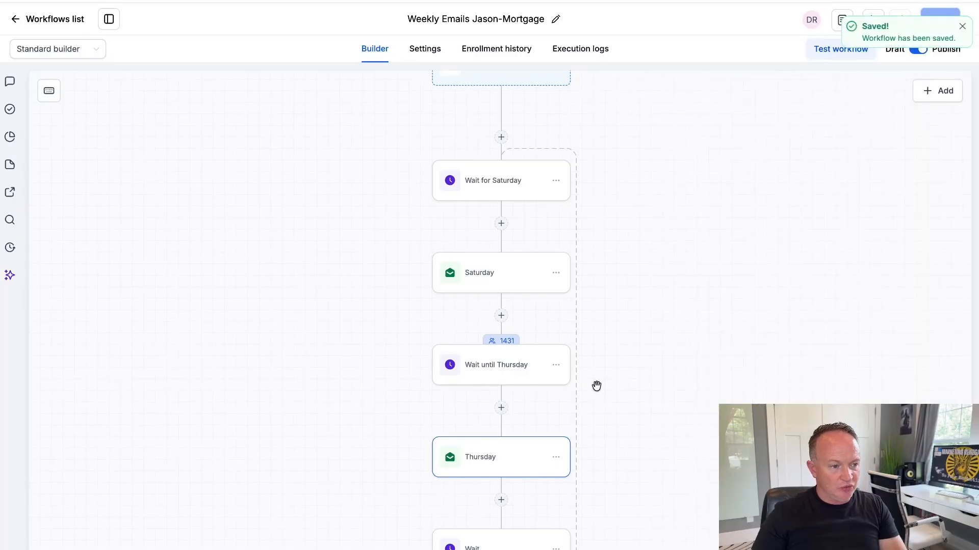
Reopen the workflow's Thursday email action and start editing its Subject line.
click(486, 465)
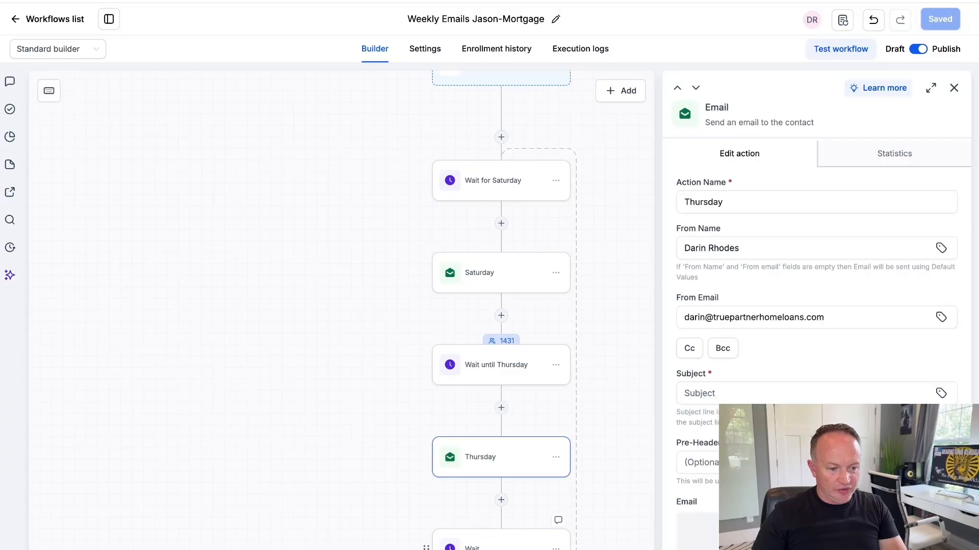
scroll(815, 306, down, 4)
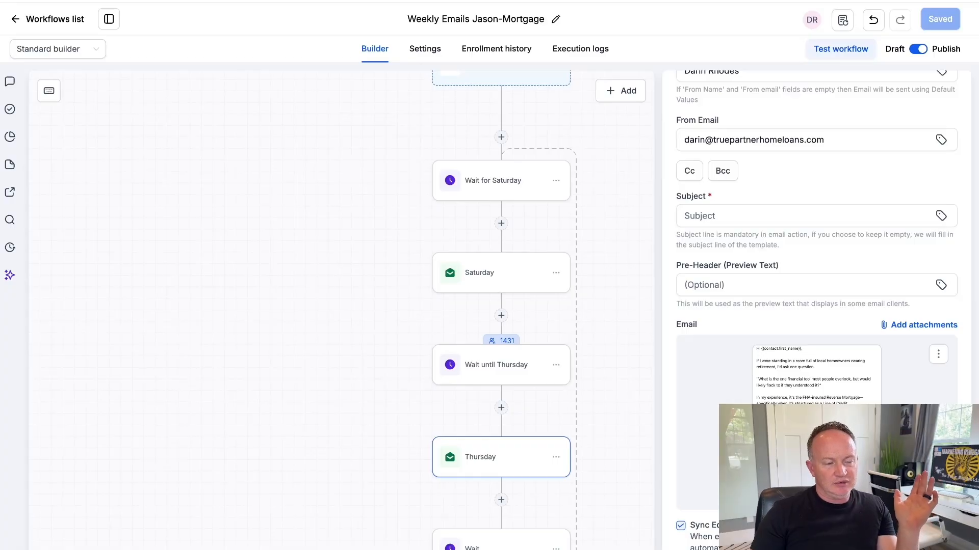
click(708, 216)
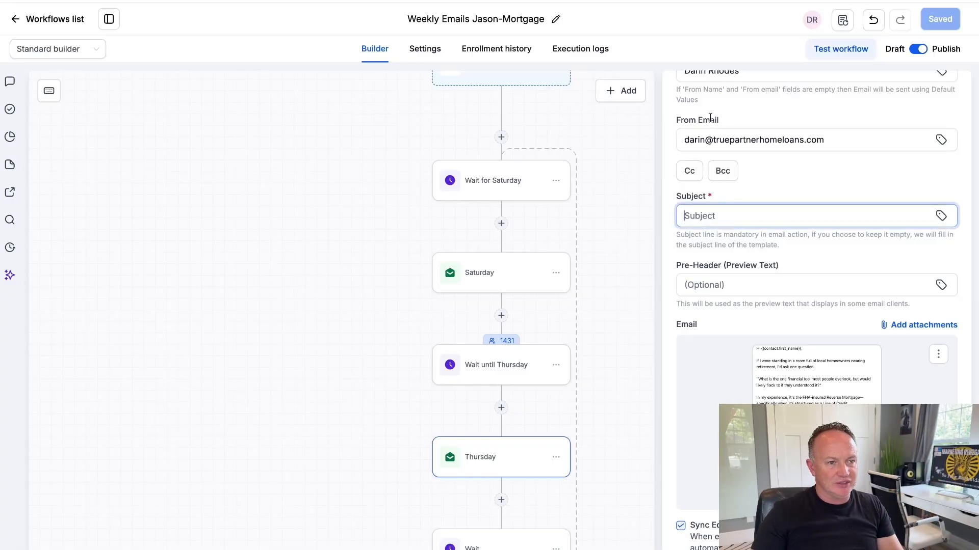
Switch to Gemini, review the suggested subject lines and send the prompt "Give me two more friendly subject lines".
key(ctrl+Tab)
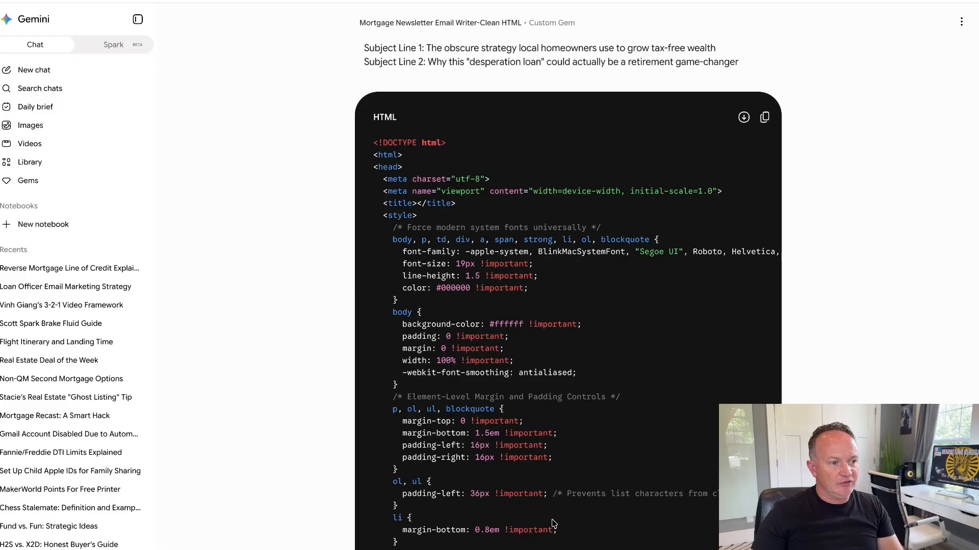
scroll(555, 522, up, 7)
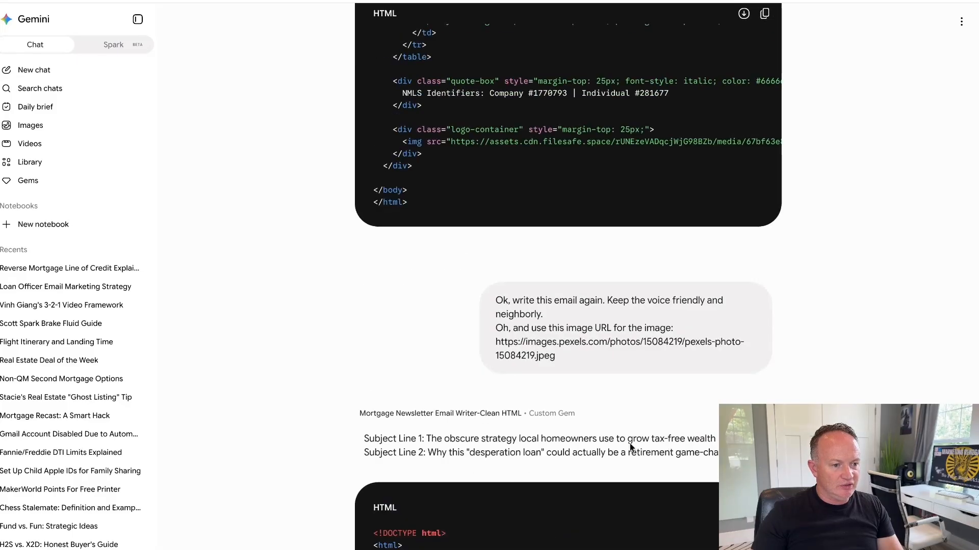
scroll(678, 450, down, 15)
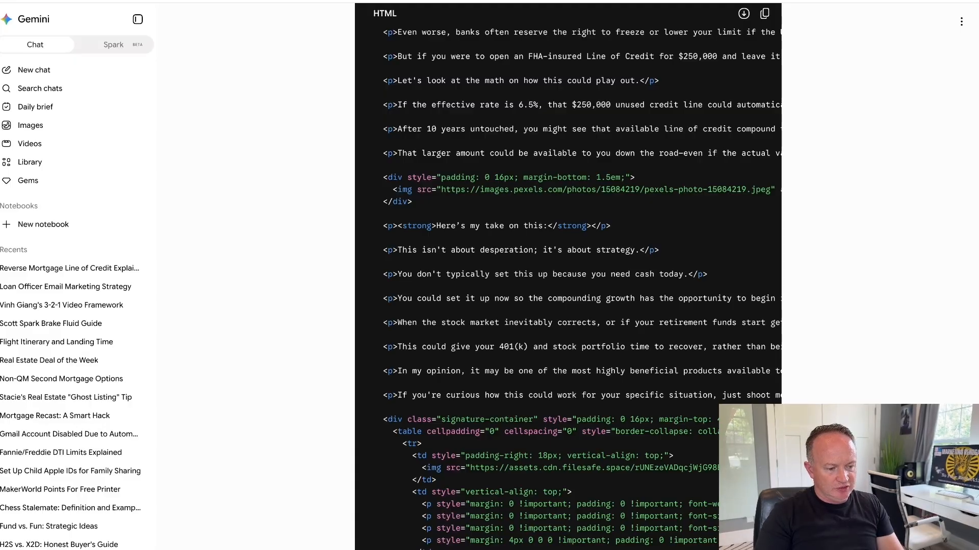
key(Return)
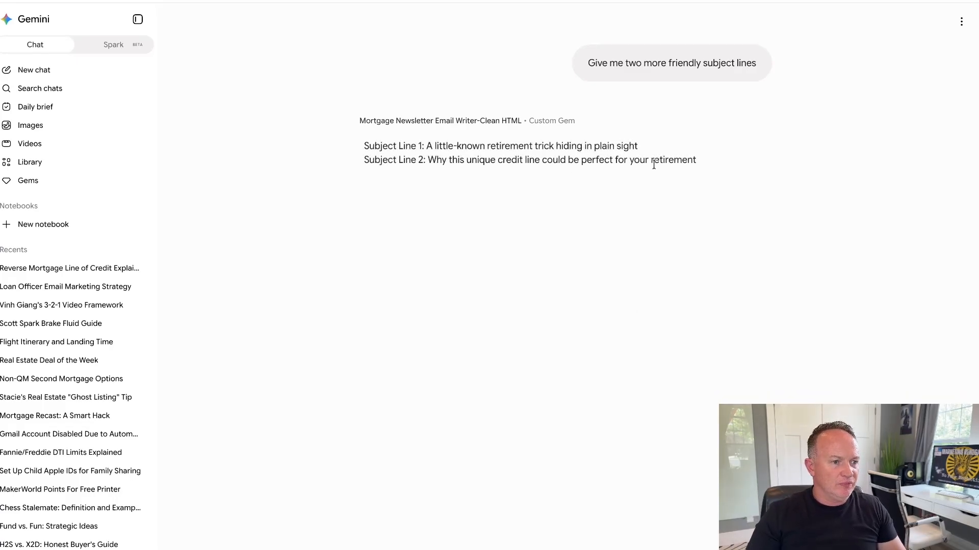
Copy Gemini's new second subject line, "Why this unique credit line could be perfect for your retirement", into the Thursday email's Subject.
drag(696, 161, 425, 162)
key(ctrl+c)
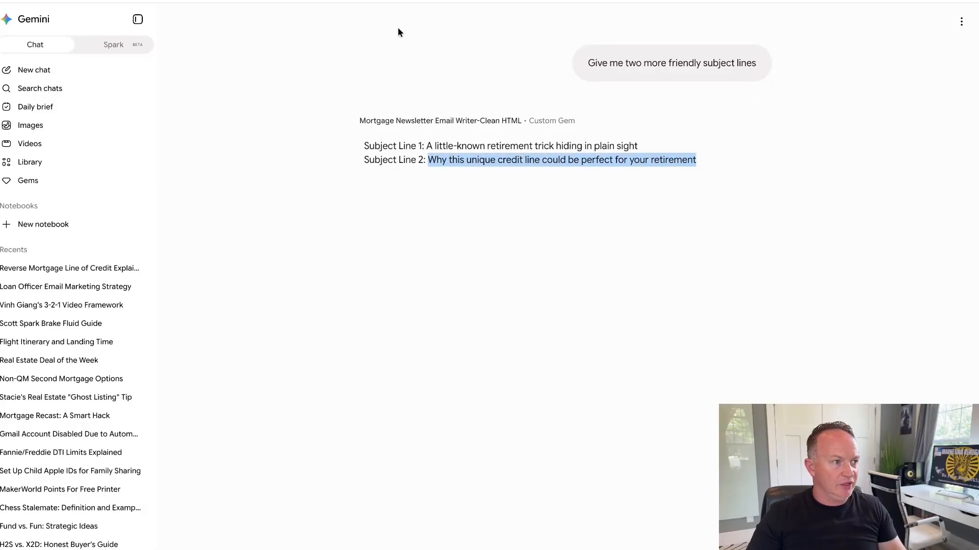
key(ctrl+Tab)
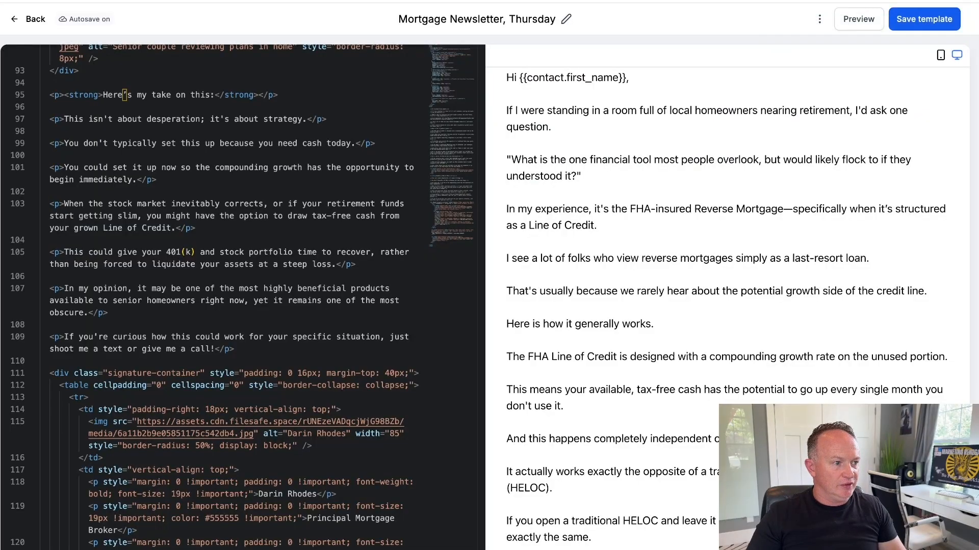
key(ctrl+Tab)
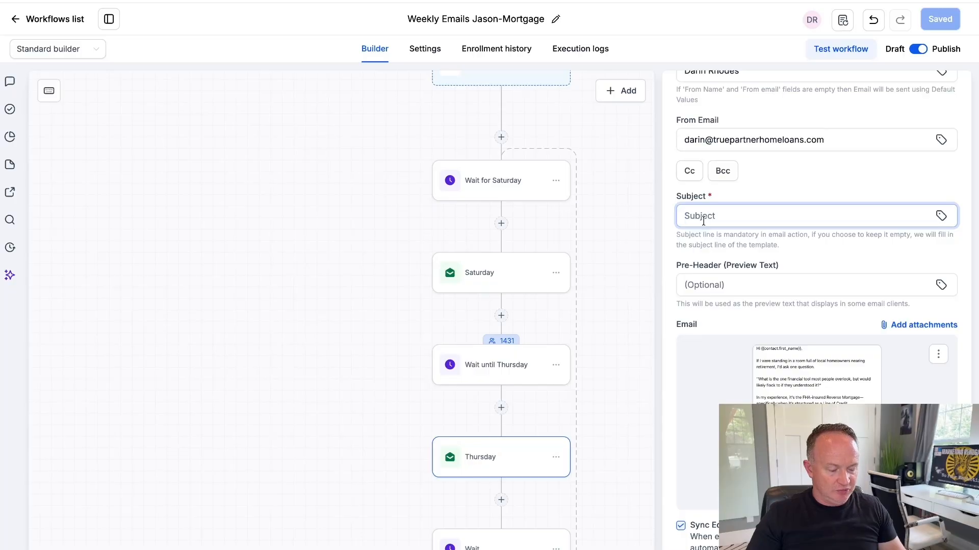
key(ctrl+v)
Save the Thursday email action and then the Weekly Emails Jason-Mortgage workflow.
click(790, 186)
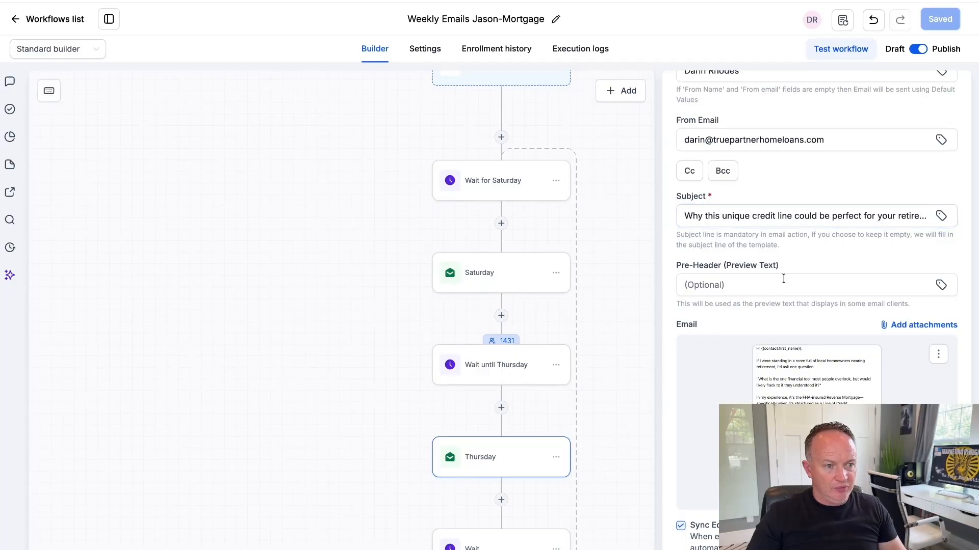
click(928, 540)
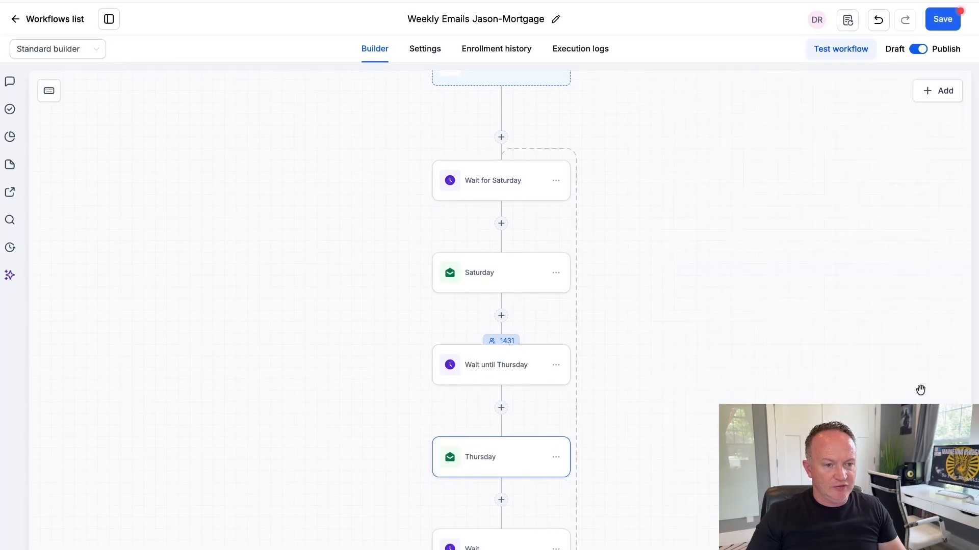
click(943, 19)
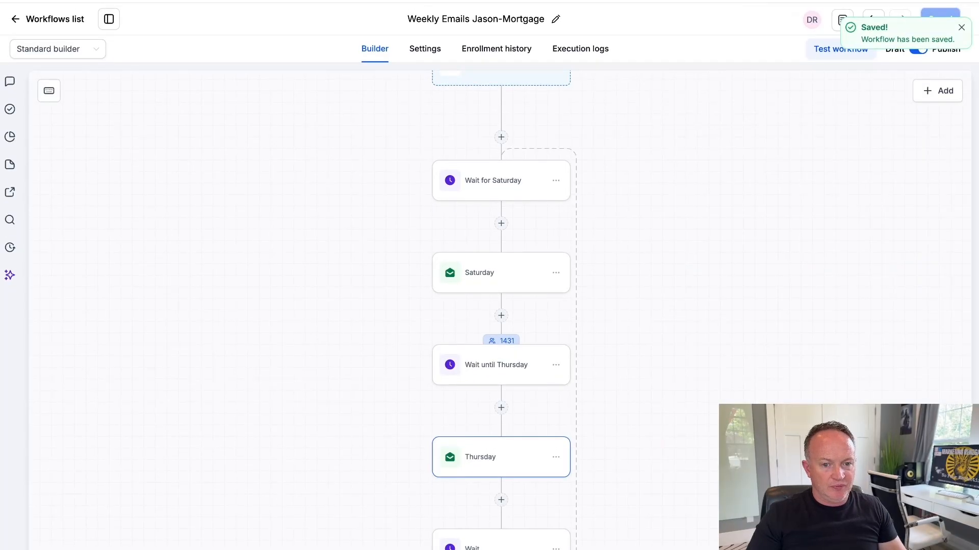